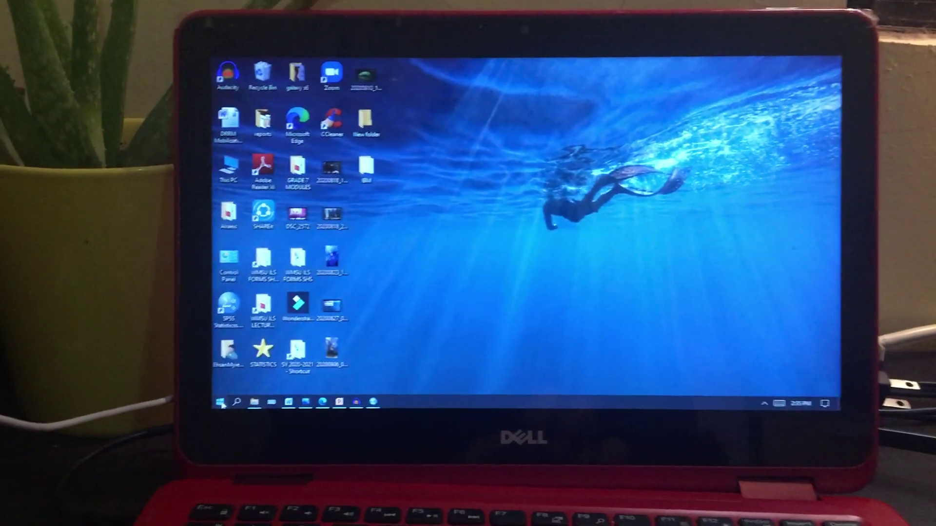
# Launch Math Input Panel from Windows Accessories in the Start menu's All apps list.
pyautogui.click(221, 403)
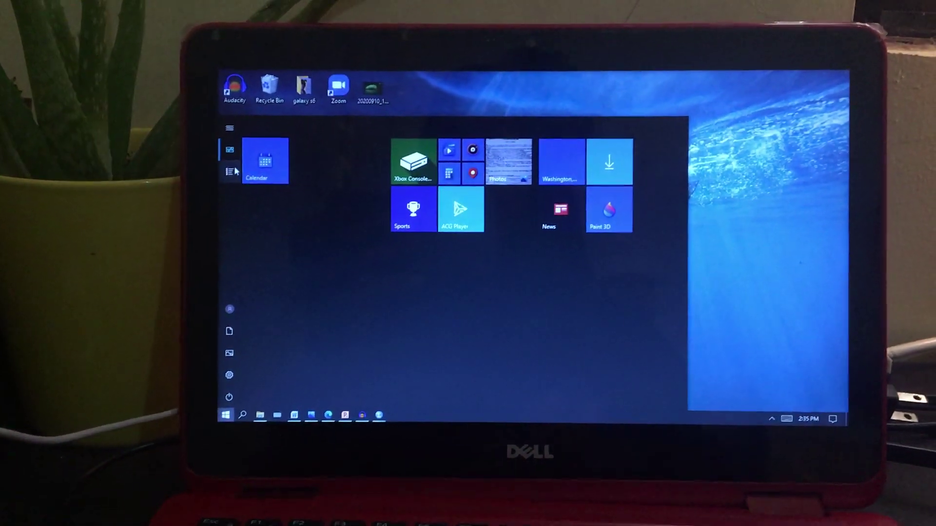
pyautogui.click(231, 171)
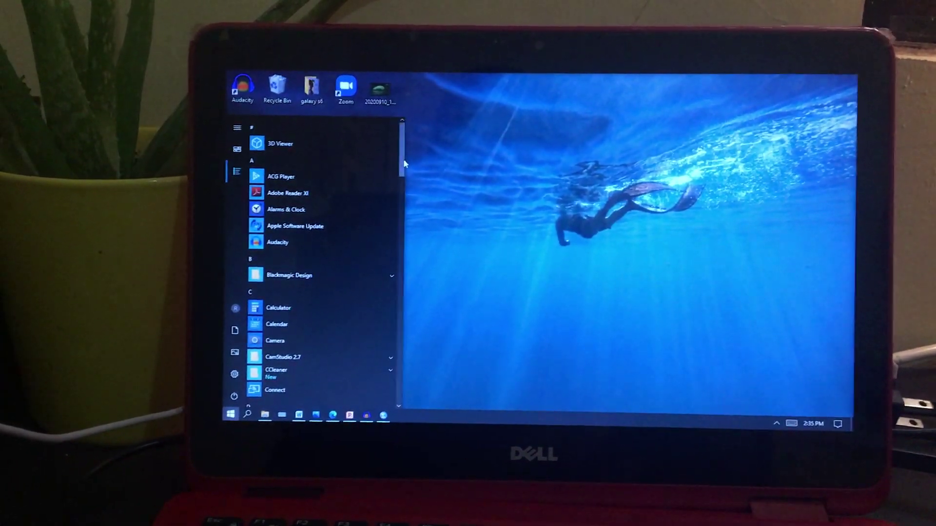
pyautogui.moveTo(403, 157); pyautogui.dragTo(394, 320)
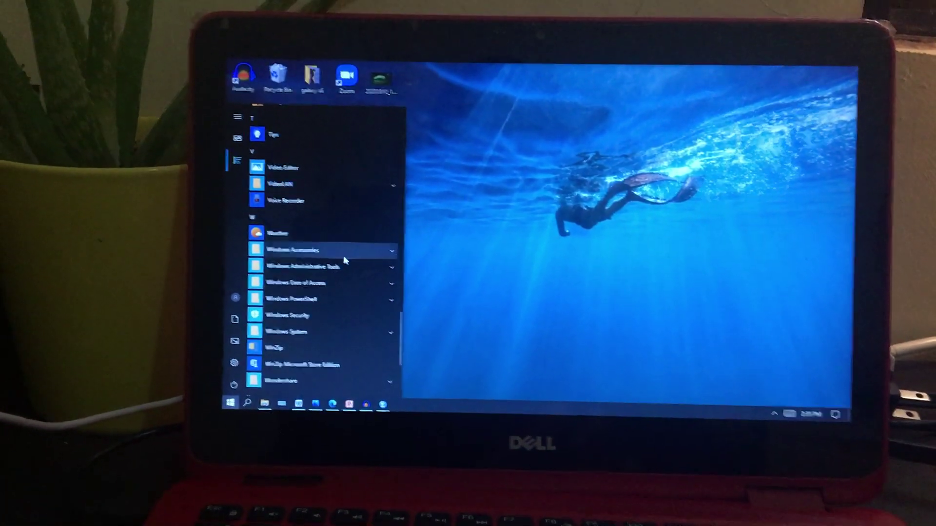
pyautogui.click(343, 253)
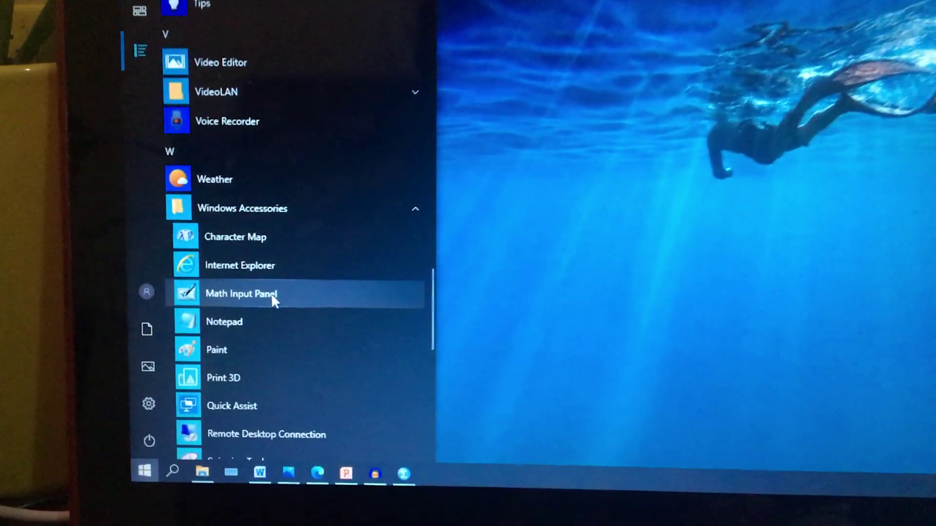
pyautogui.click(270, 288)
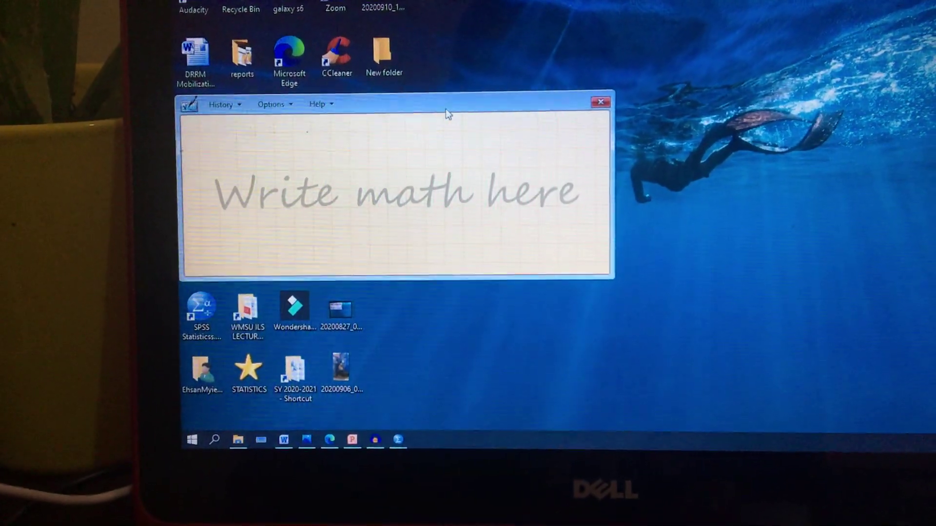
# Drag the Math Input Panel window down and to the right on the desktop.
pyautogui.moveTo(438, 113)
pyautogui.mouseDown()
pyautogui.moveTo(554, 137)
pyautogui.moveTo(492, 147)
pyautogui.mouseUp()
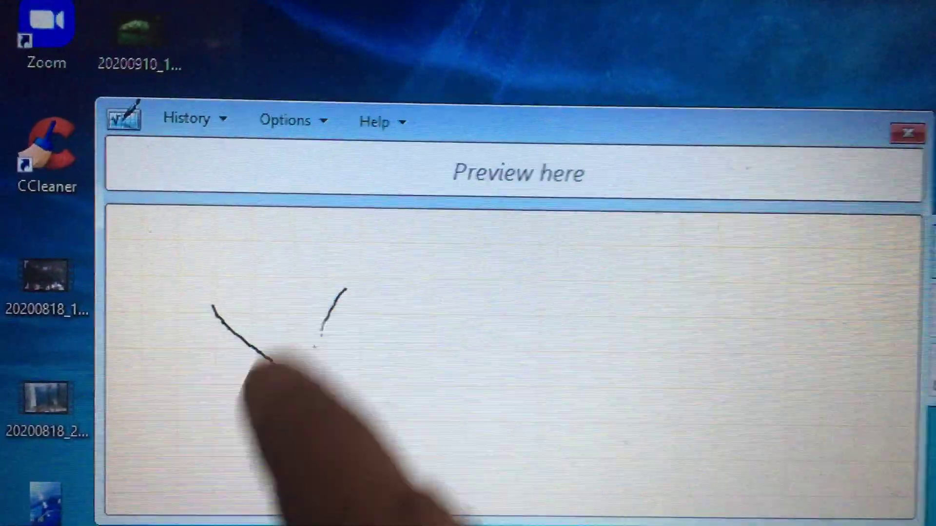
# Finish handwriting x² + 9 so the preview recognises it, then select the Erase tool.
pyautogui.moveTo(348, 276); pyautogui.dragTo(276, 440)
pyautogui.moveTo(421, 245)
pyautogui.mouseDown()
pyautogui.moveTo(484, 315)
pyautogui.moveTo(528, 424)
pyautogui.mouseUp()
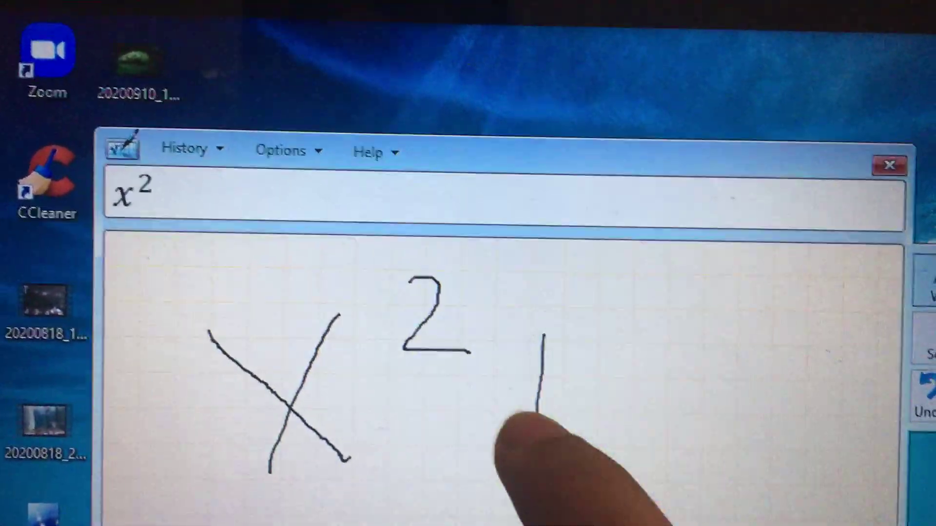
pyautogui.moveTo(493, 390); pyautogui.dragTo(592, 379)
pyautogui.moveTo(709, 318); pyautogui.dragTo(706, 343)
pyautogui.moveTo(680, 293); pyautogui.dragTo(686, 431)
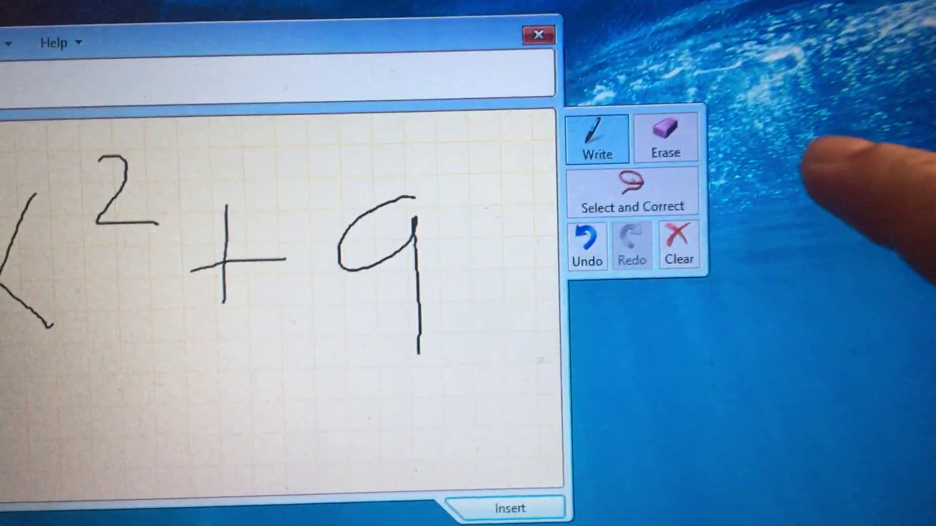
pyautogui.click(616, 187)
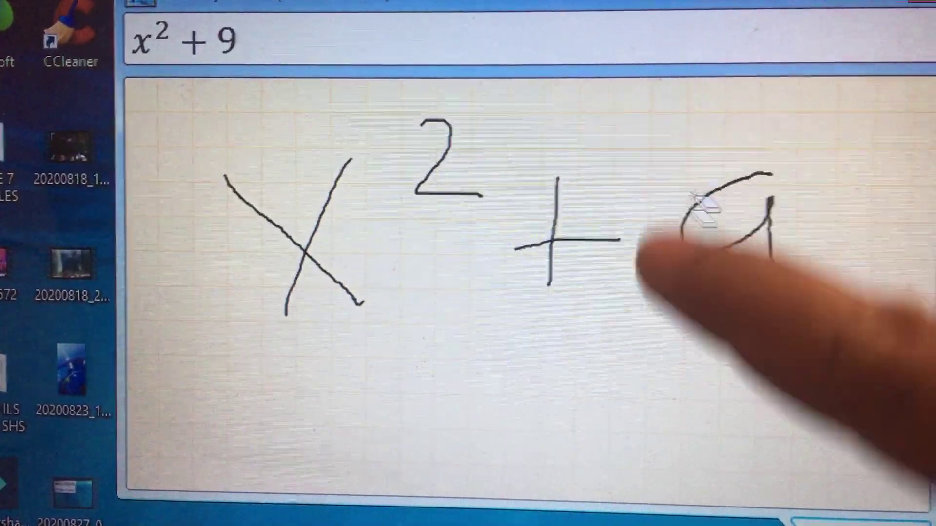
# Rub out the handwritten 9, then clear all ink from the writing area.
pyautogui.moveTo(694, 212); pyautogui.dragTo(740, 278)
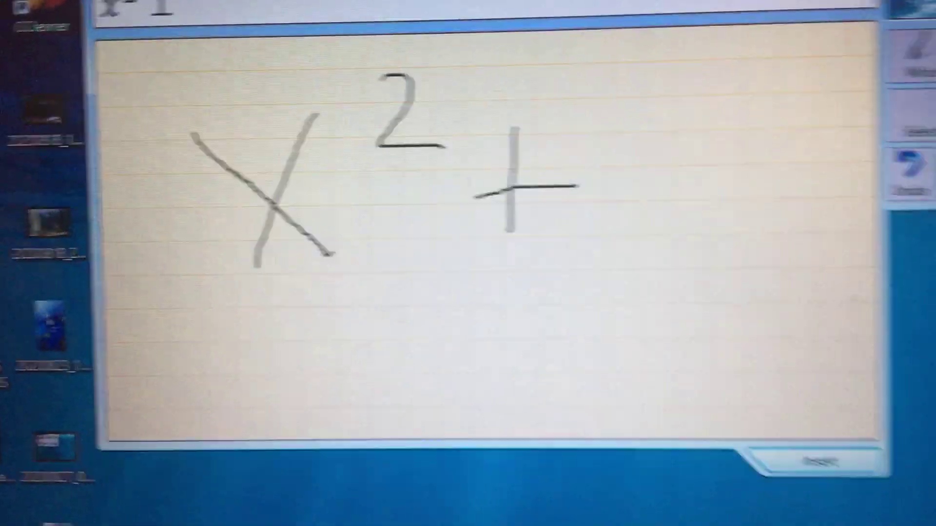
pyautogui.click(811, 475)
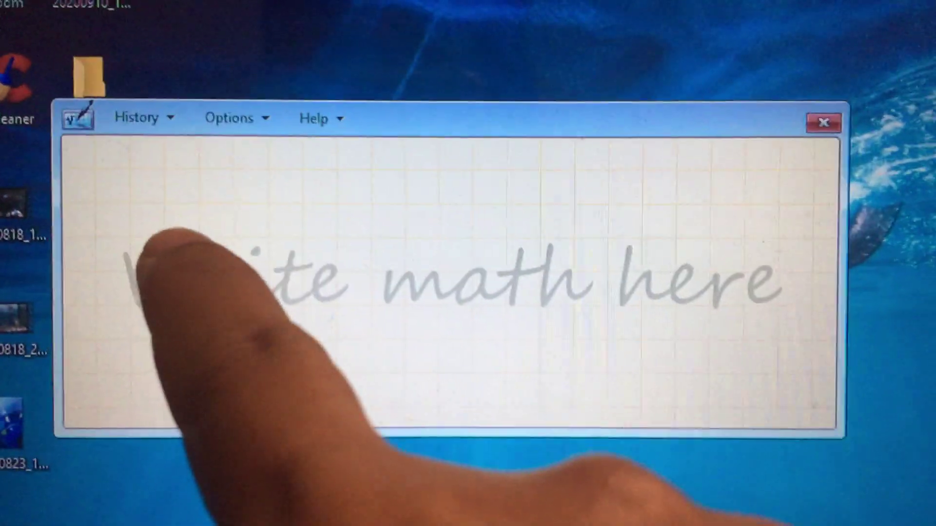
# Handwrite the first part of the equation, x² + 10x.
pyautogui.moveTo(179, 223); pyautogui.dragTo(208, 263)
pyautogui.moveTo(257, 223); pyautogui.dragTo(196, 340)
pyautogui.moveTo(280, 177)
pyautogui.mouseDown()
pyautogui.moveTo(292, 237)
pyautogui.moveTo(353, 230)
pyautogui.moveTo(393, 282)
pyautogui.mouseUp()
pyautogui.moveTo(351, 313); pyautogui.dragTo(436, 304)
pyautogui.moveTo(474, 230); pyautogui.dragTo(472, 360)
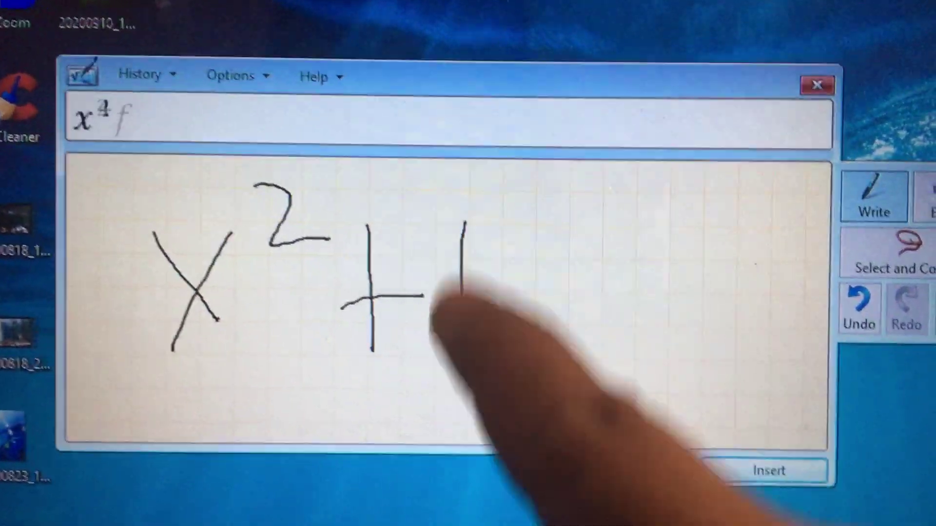
pyautogui.moveTo(530, 256); pyautogui.dragTo(627, 354)
pyautogui.moveTo(638, 241); pyautogui.dragTo(594, 358)
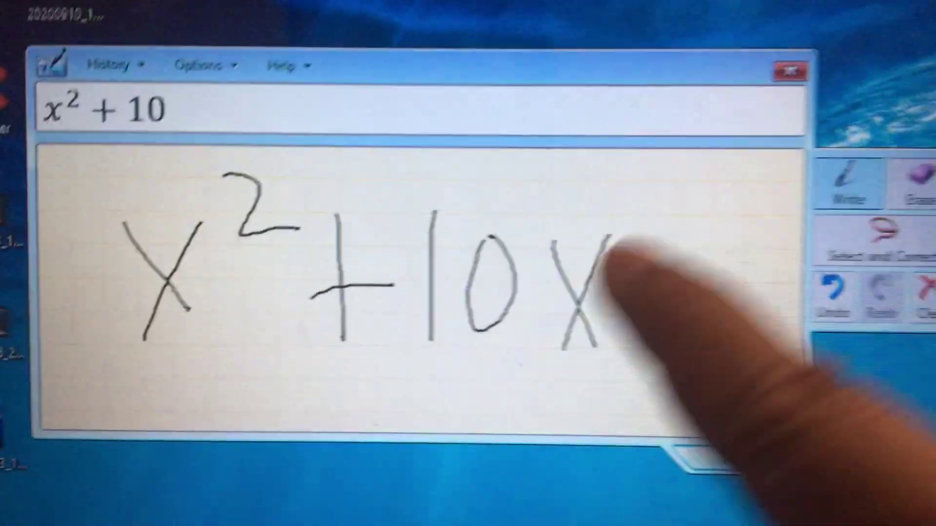
# Complete the equation by handwriting − 12 = 0 after 10x.
pyautogui.moveTo(684, 291); pyautogui.dragTo(700, 290)
pyautogui.moveTo(590, 308); pyautogui.dragTo(622, 308)
pyautogui.moveTo(642, 260); pyautogui.dragTo(641, 366)
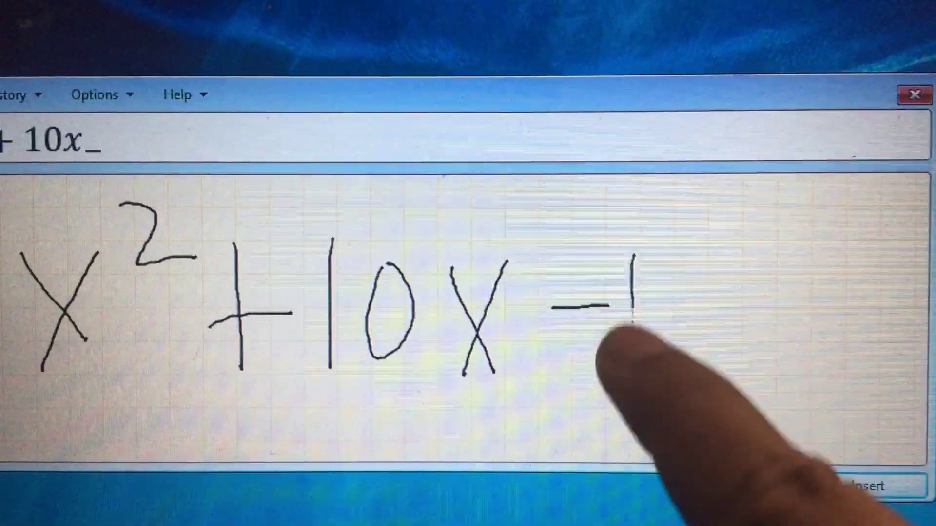
pyautogui.moveTo(664, 269)
pyautogui.mouseDown()
pyautogui.moveTo(677, 362)
pyautogui.moveTo(729, 385)
pyautogui.mouseUp()
pyautogui.moveTo(760, 295)
pyautogui.mouseDown()
pyautogui.moveTo(802, 302)
pyautogui.moveTo(813, 326)
pyautogui.mouseUp()
pyautogui.moveTo(841, 376); pyautogui.dragTo(867, 281)
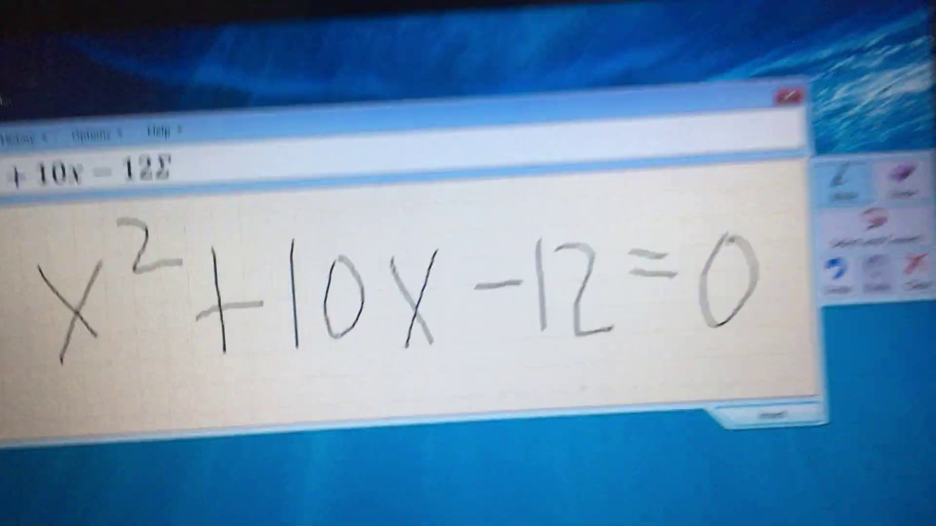